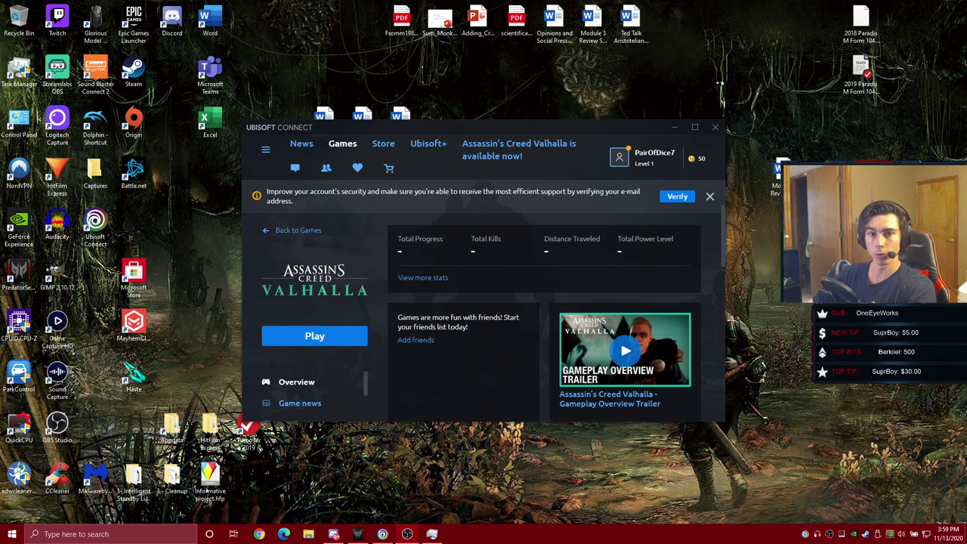
- Try to launch Assassin's Creed Valhalla from Ubisoft Connect
click(314, 337)
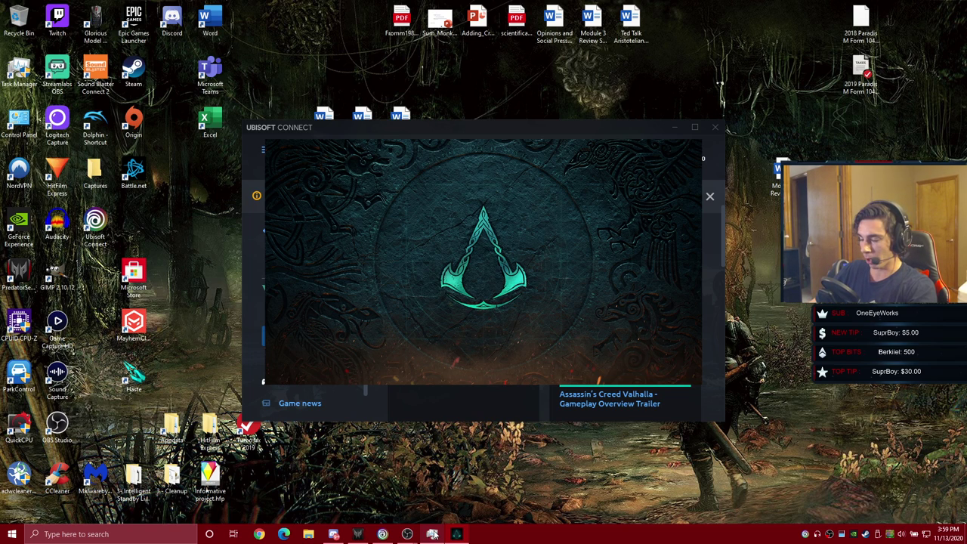
mouse_move(434, 535)
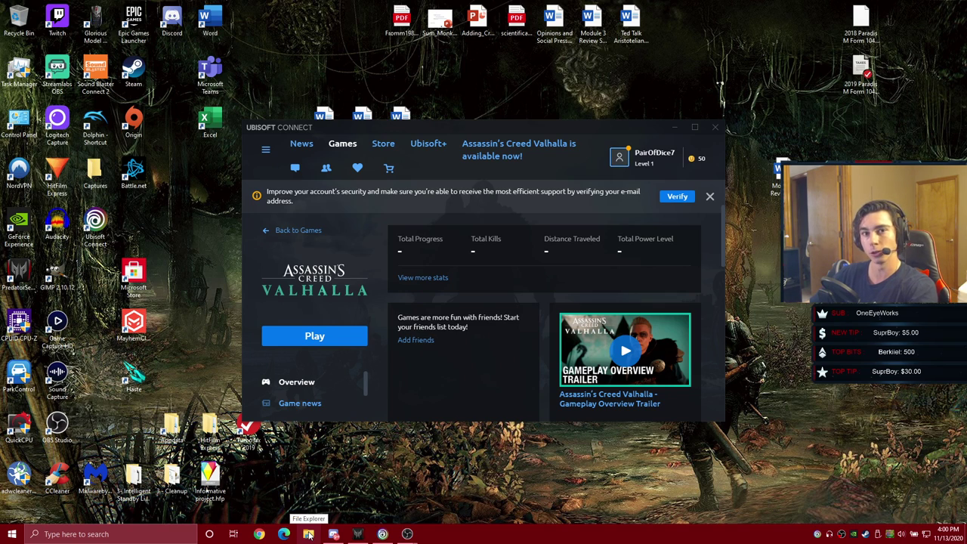
- Open File Explorer, look through the root folders of the Acer (C:) drive, and return to This PC
click(308, 534)
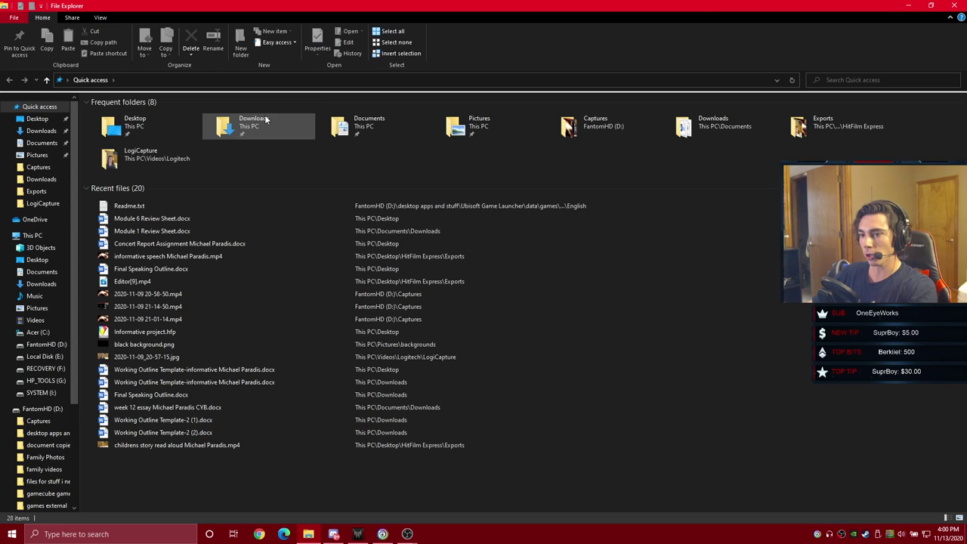
click(48, 233)
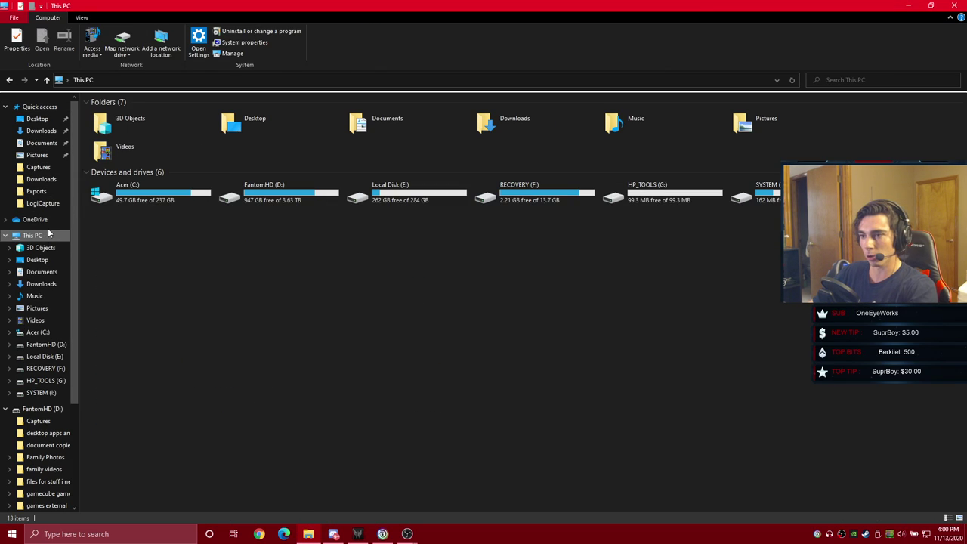
double_click(141, 191)
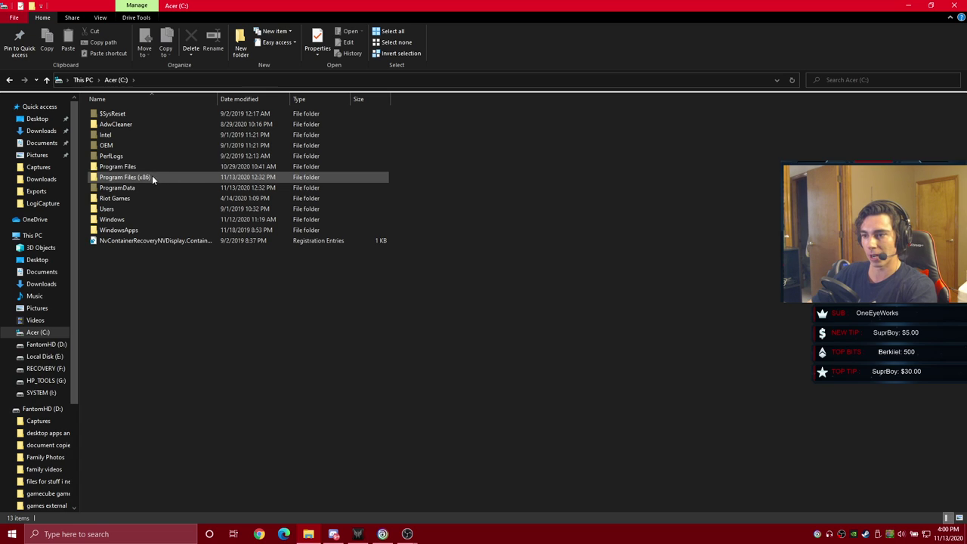
click(144, 220)
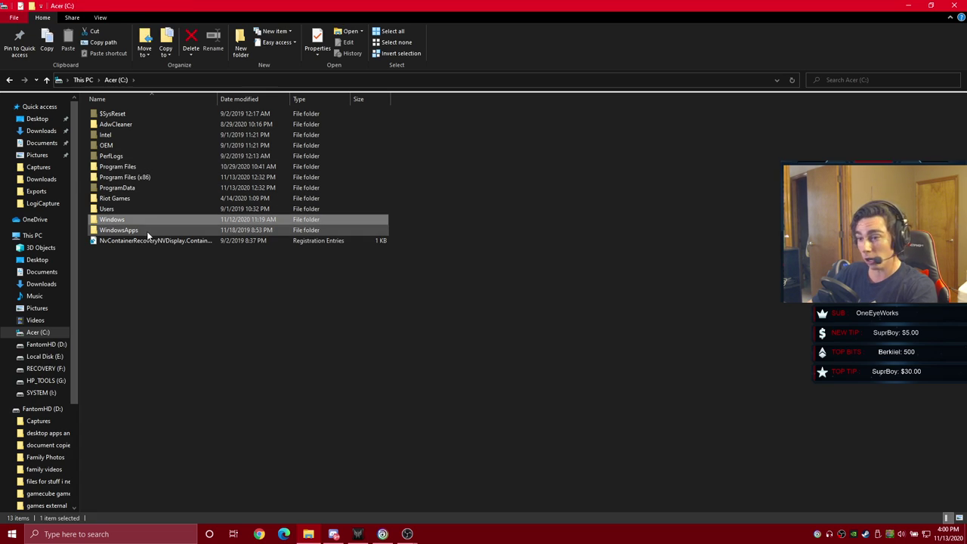
click(9, 80)
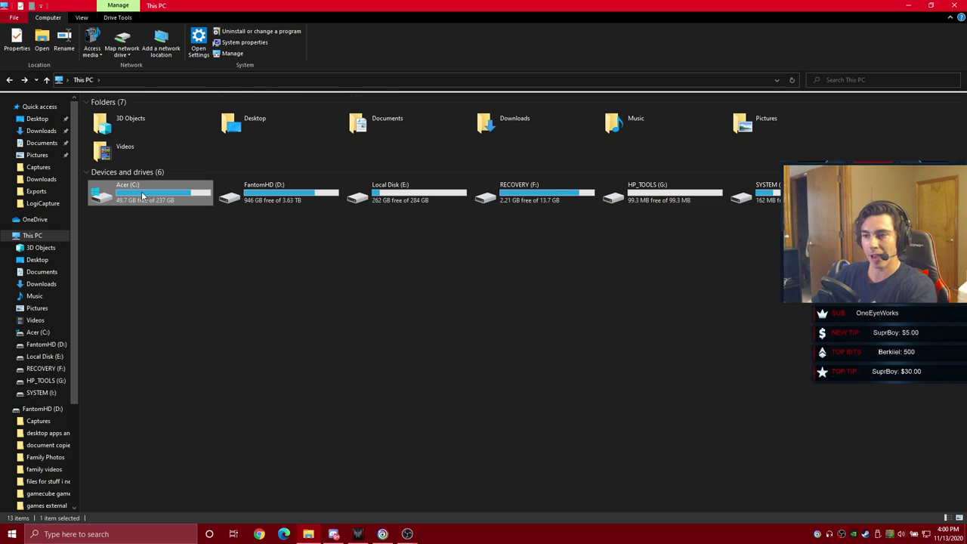
- View the games external folder on the FantomHD (D:) drive and go back to This PC
double_click(283, 200)
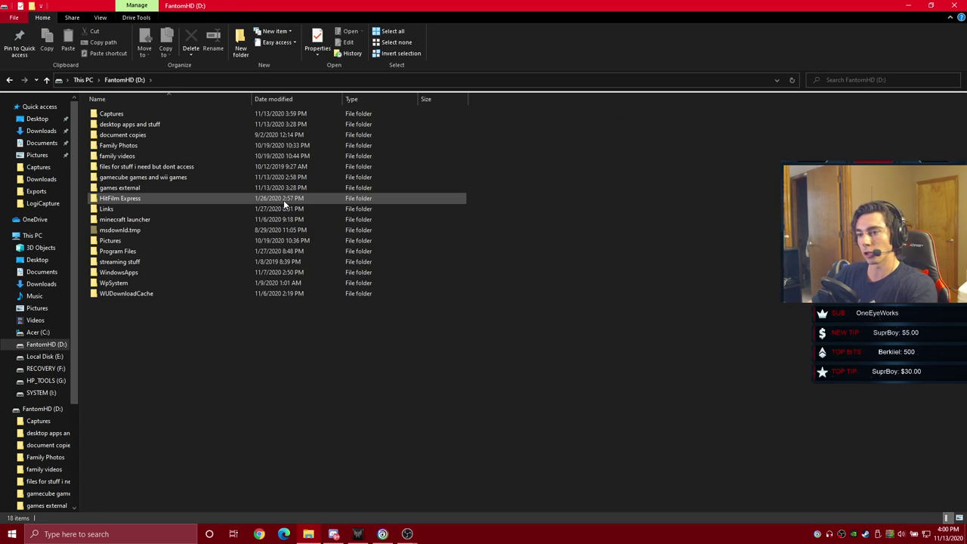
double_click(184, 190)
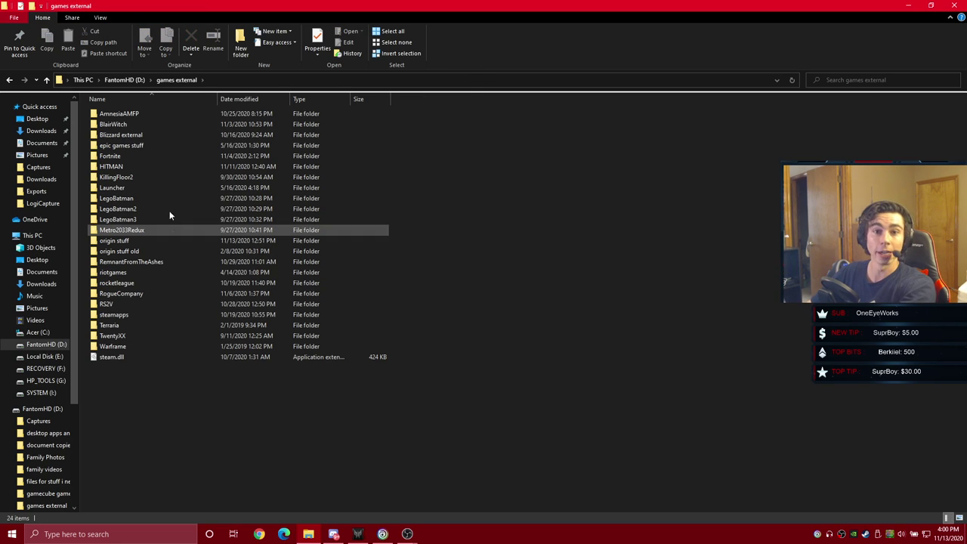
click(9, 81)
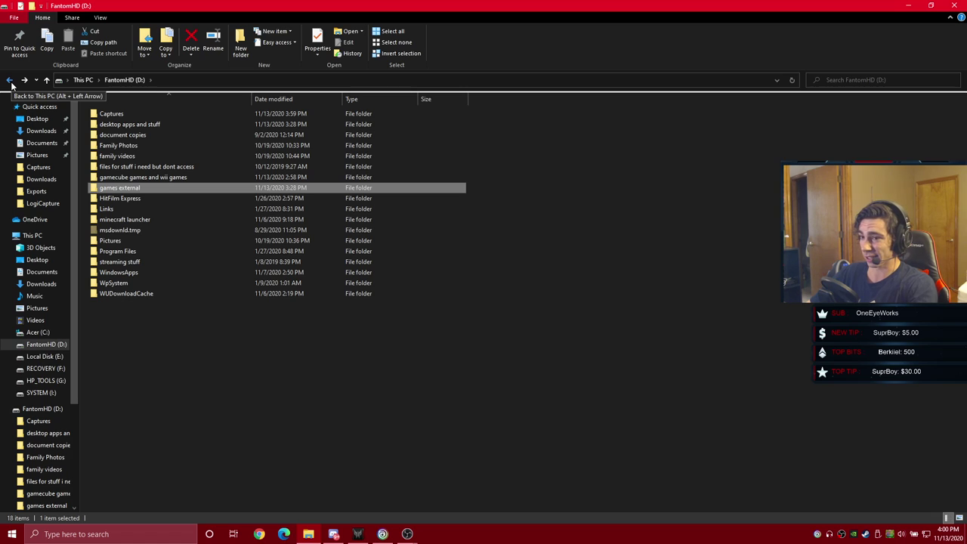
click(9, 80)
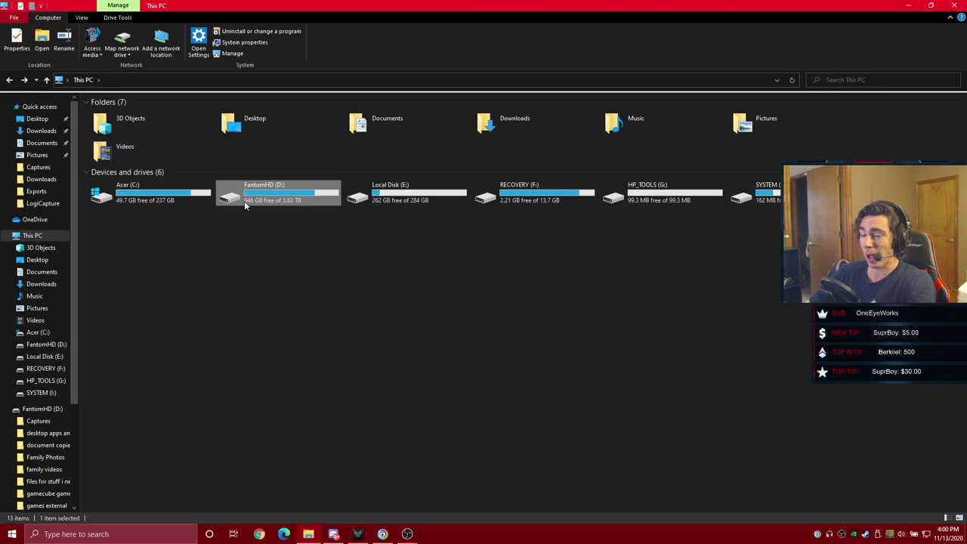
- Open the Ubisoft folder inside Program Files (x86) on the Acer (C:) drive
double_click(167, 188)
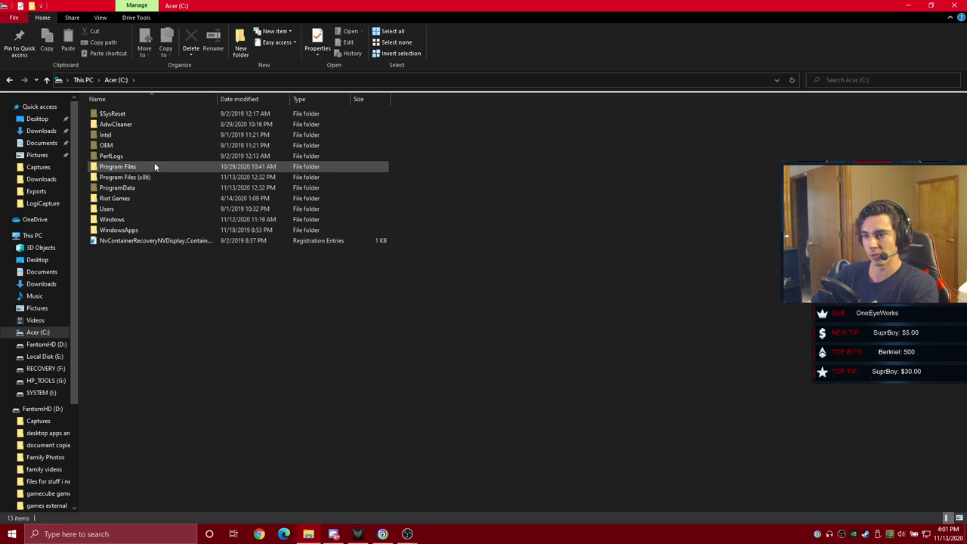
double_click(152, 177)
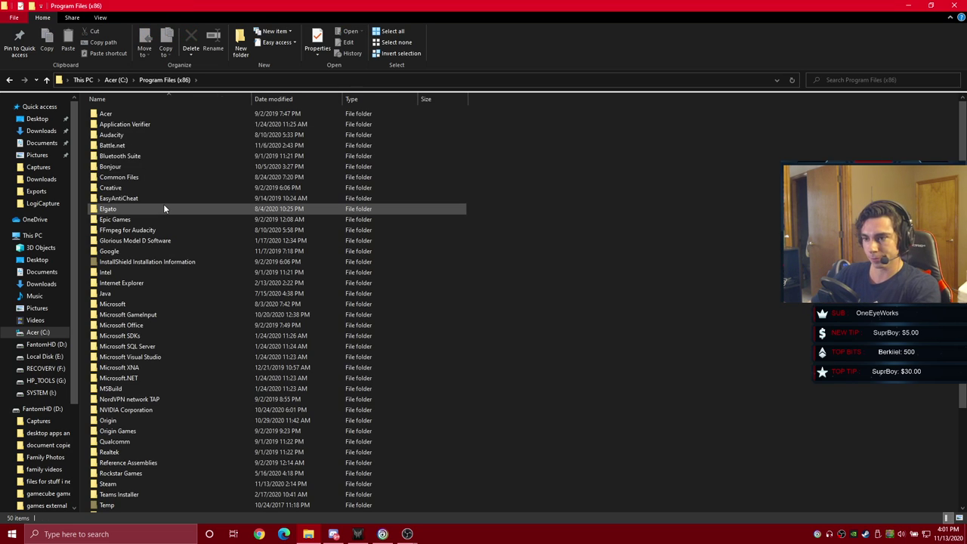
scroll(164, 204, down, 4)
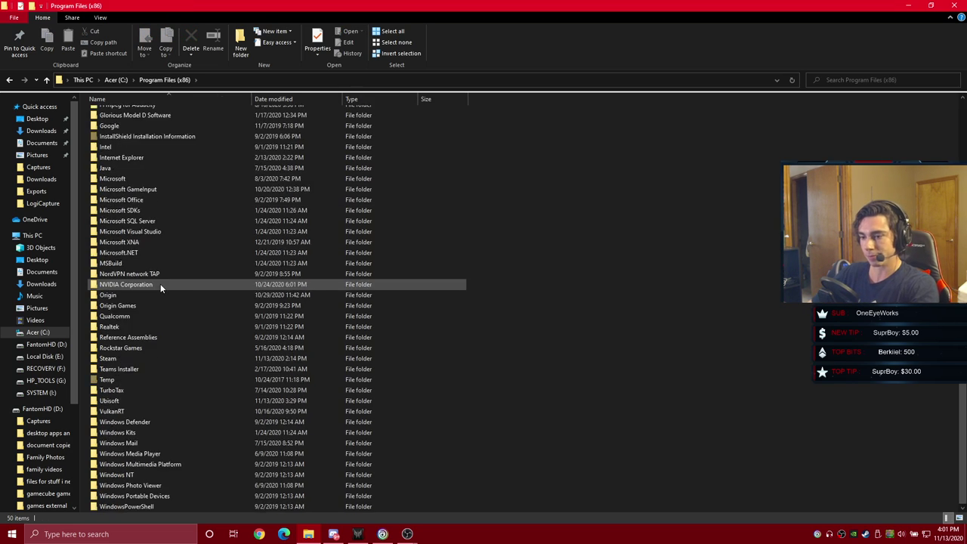
double_click(142, 401)
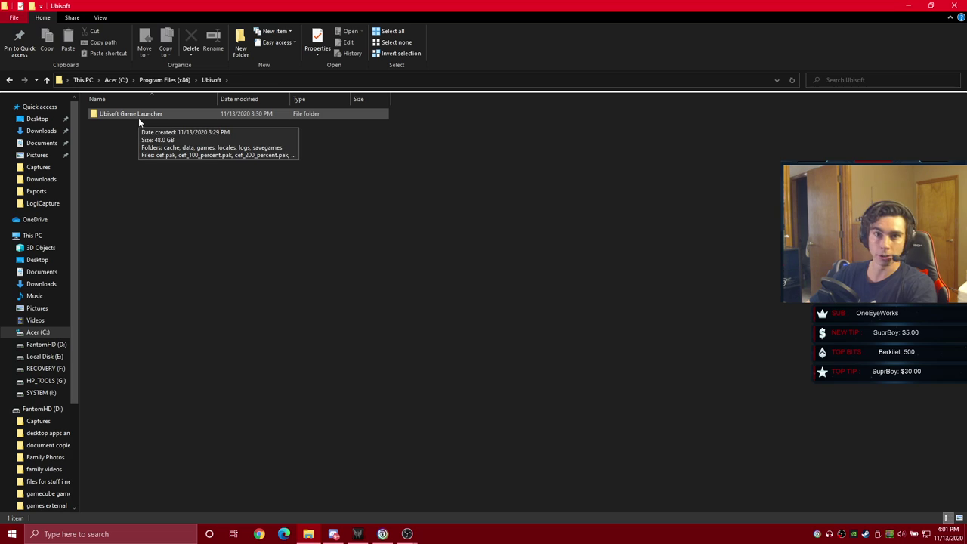
- Retrace the path from the C: root through Program Files (x86), Ubisoft and Ubisoft Game Launcher to the games folder
click(10, 81)
click(10, 82)
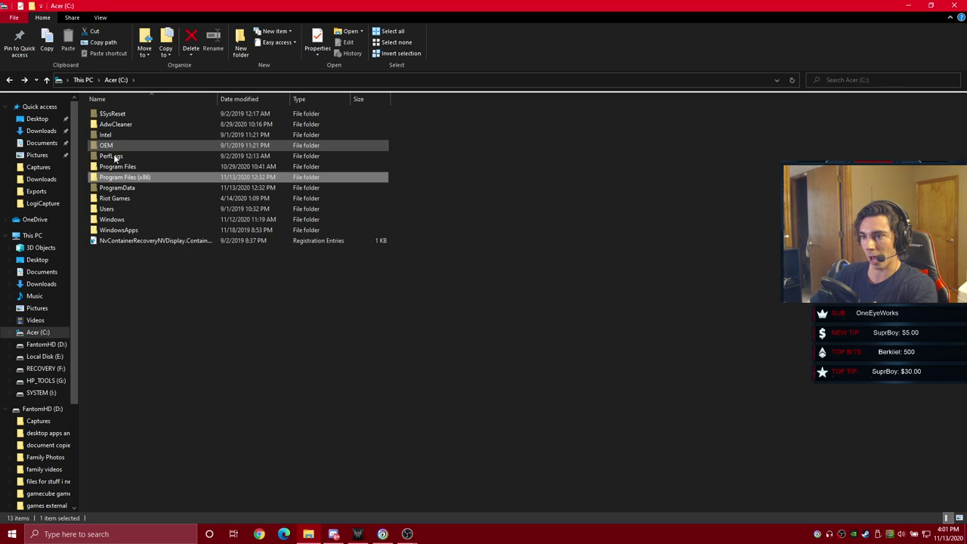
double_click(131, 178)
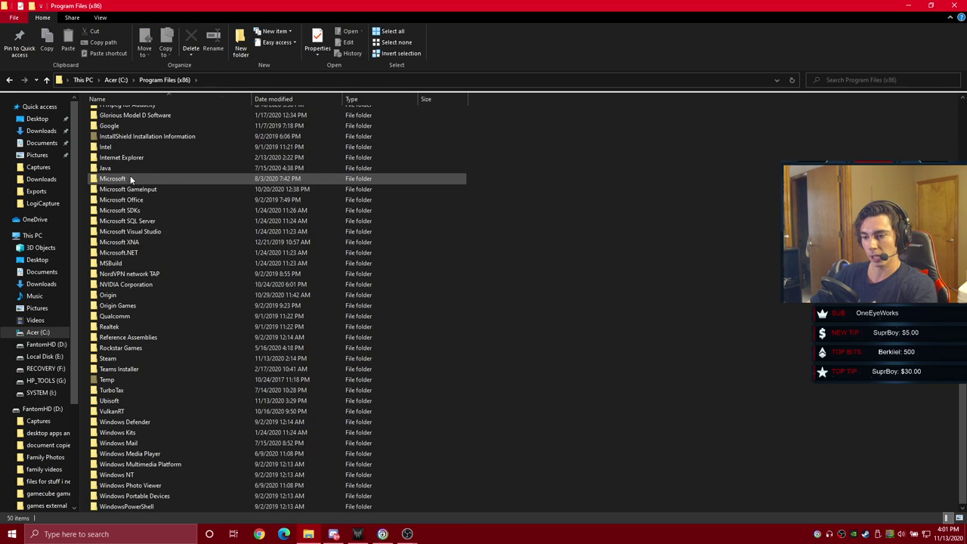
click(142, 401)
double_click(142, 400)
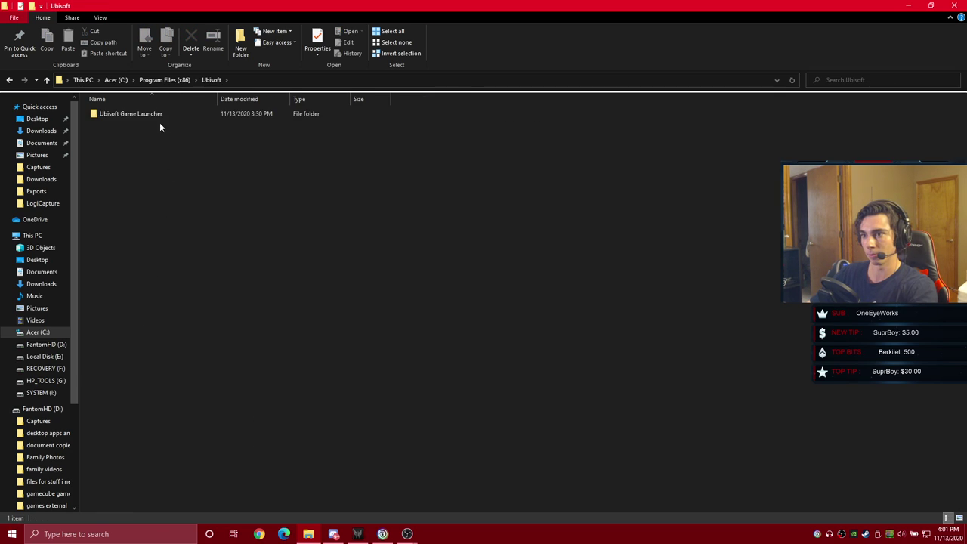
double_click(156, 115)
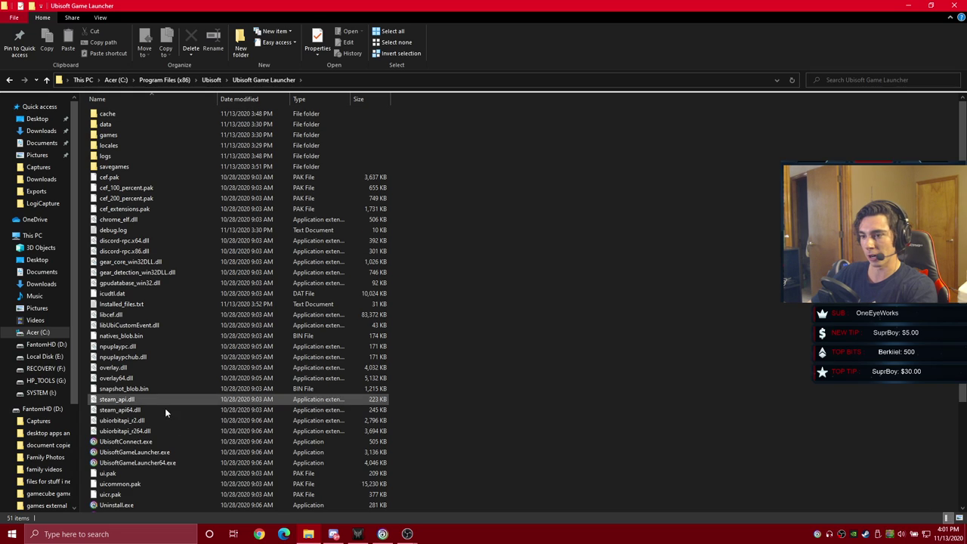
double_click(129, 134)
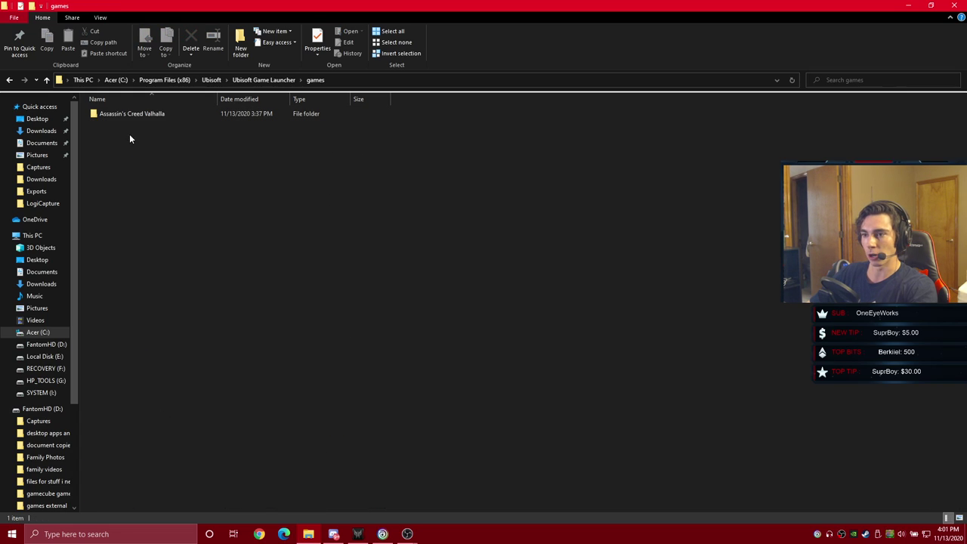
- Go back from the games folder to This PC and reopen the Acer (C:) drive
click(9, 80)
click(10, 80)
click(10, 80)
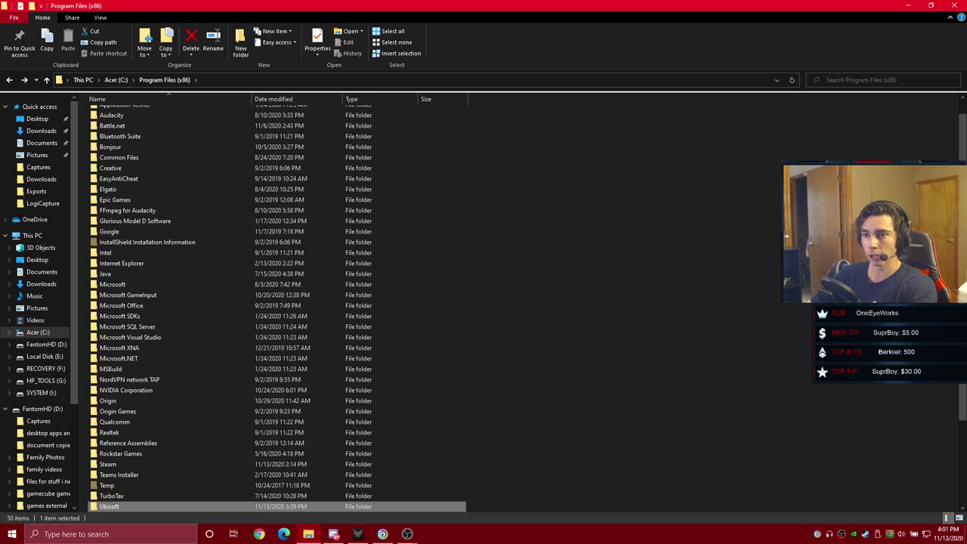
click(10, 80)
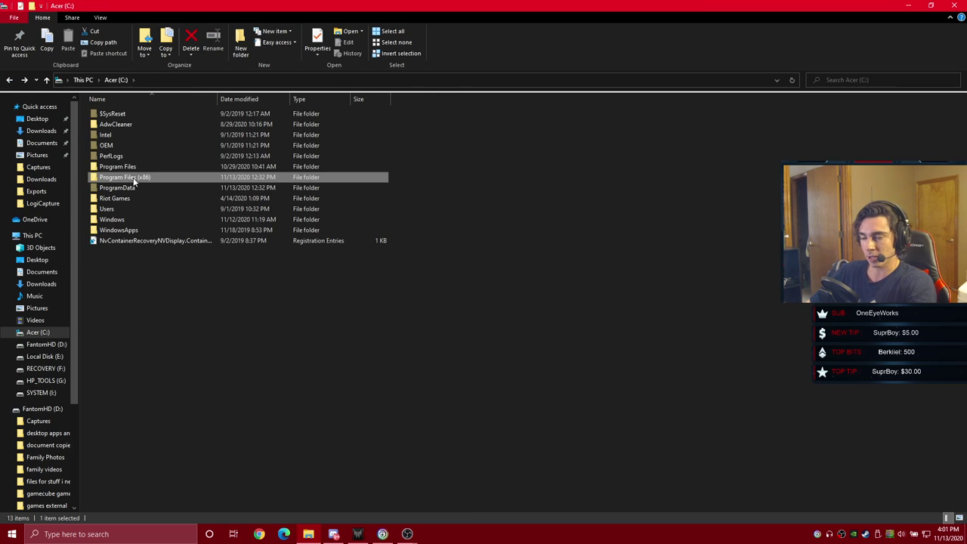
click(10, 80)
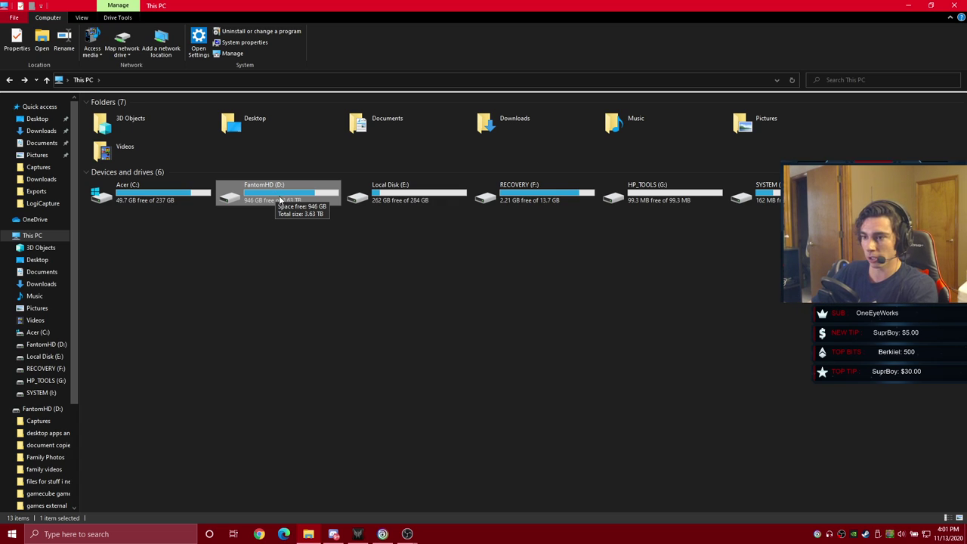
double_click(145, 187)
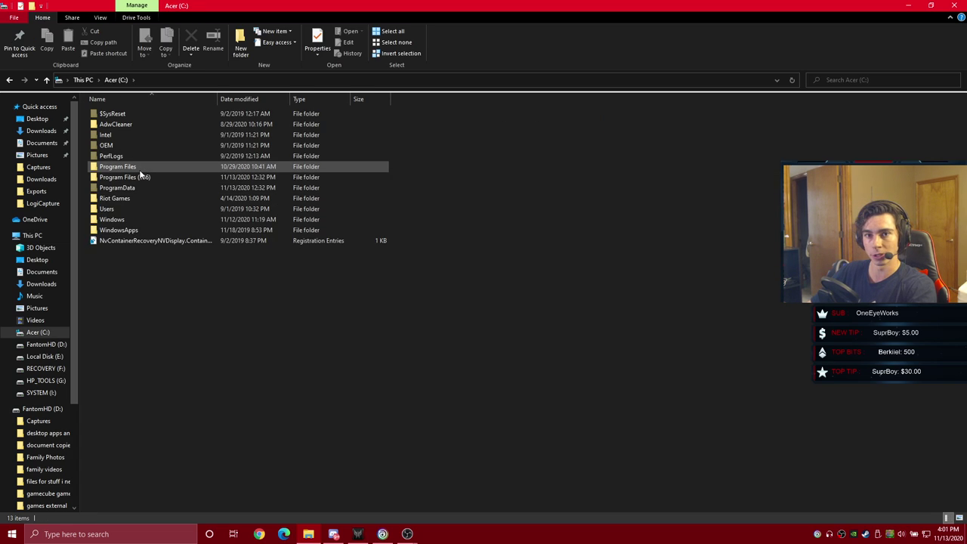
- Minimize File Explorer, try launching Assassin's Creed Valhalla again, and switch back to the Ubisoft Connect window
click(908, 5)
click(329, 331)
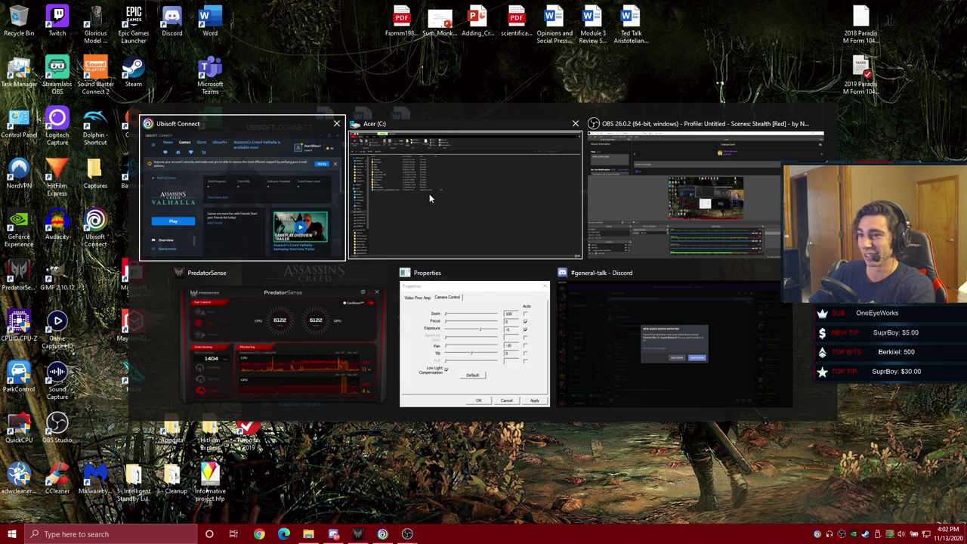
click(312, 193)
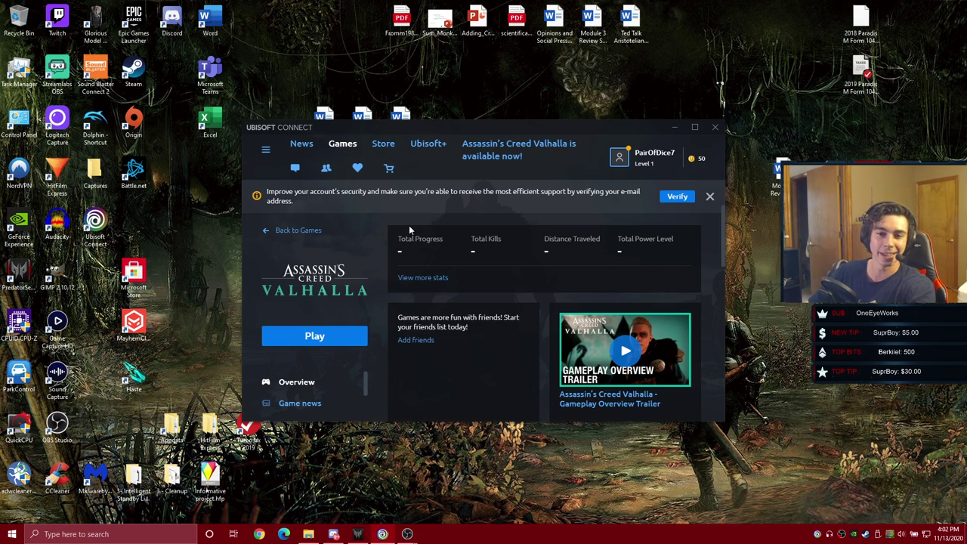